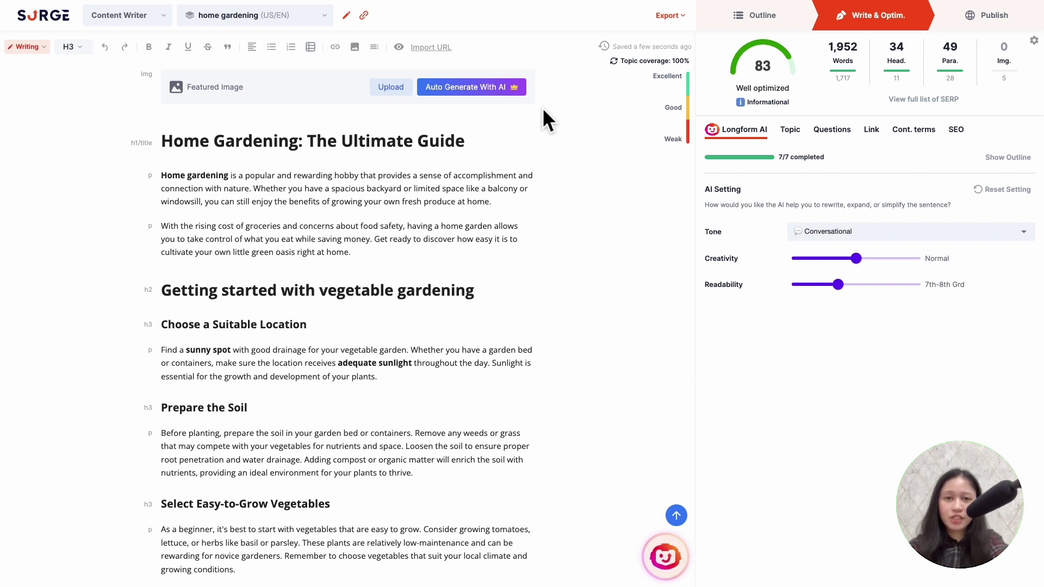
Generate one Photographic featured image at 1200 x 630 (for wordpress) with AI.
{"action": "left_click", "coordinate": [498, 94]}
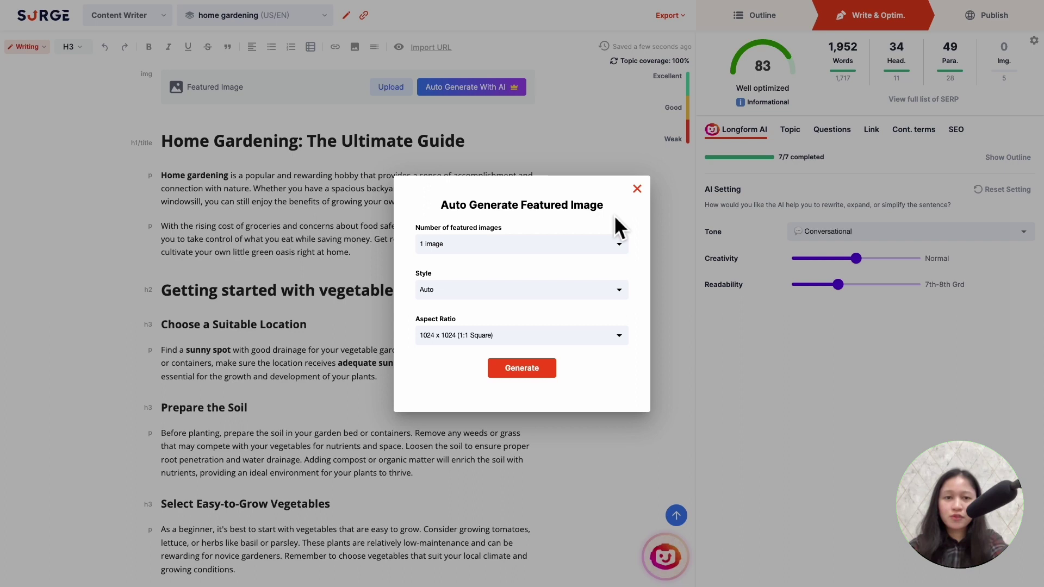
{"action": "left_click", "coordinate": [522, 249]}
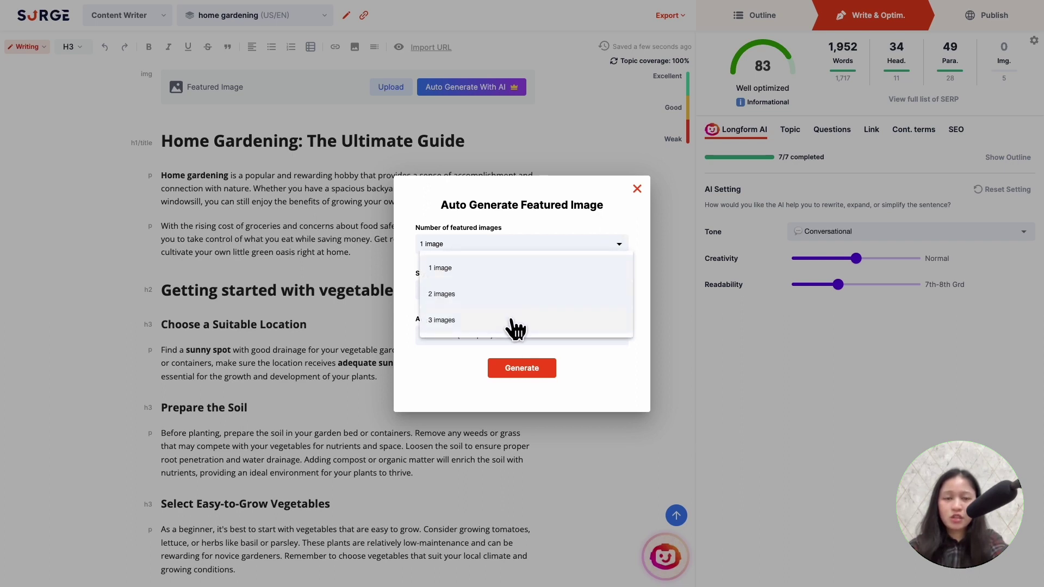
{"action": "left_click", "coordinate": [522, 275]}
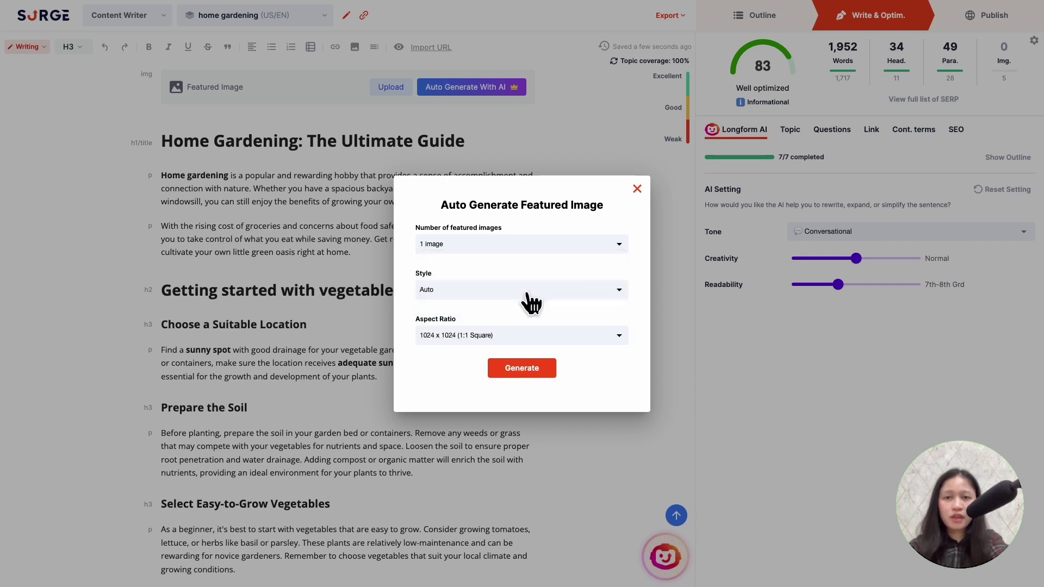
{"action": "left_click", "coordinate": [528, 292]}
{"action": "left_click", "coordinate": [533, 337]}
{"action": "left_click", "coordinate": [530, 337]}
{"action": "scroll", "coordinate": [537, 381], "scroll_direction": "down", "scroll_amount": 1}
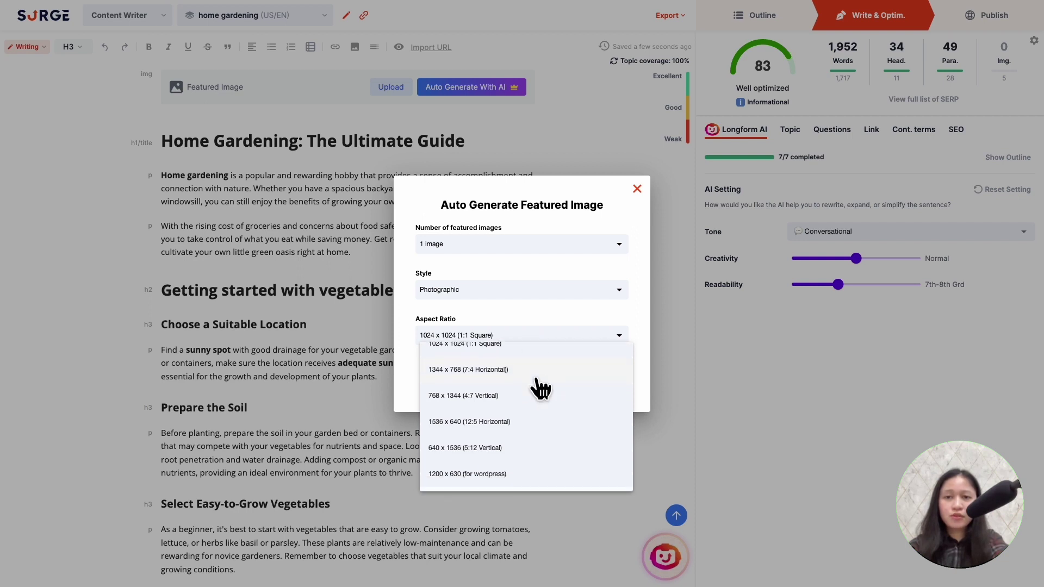
{"action": "left_click", "coordinate": [529, 478]}
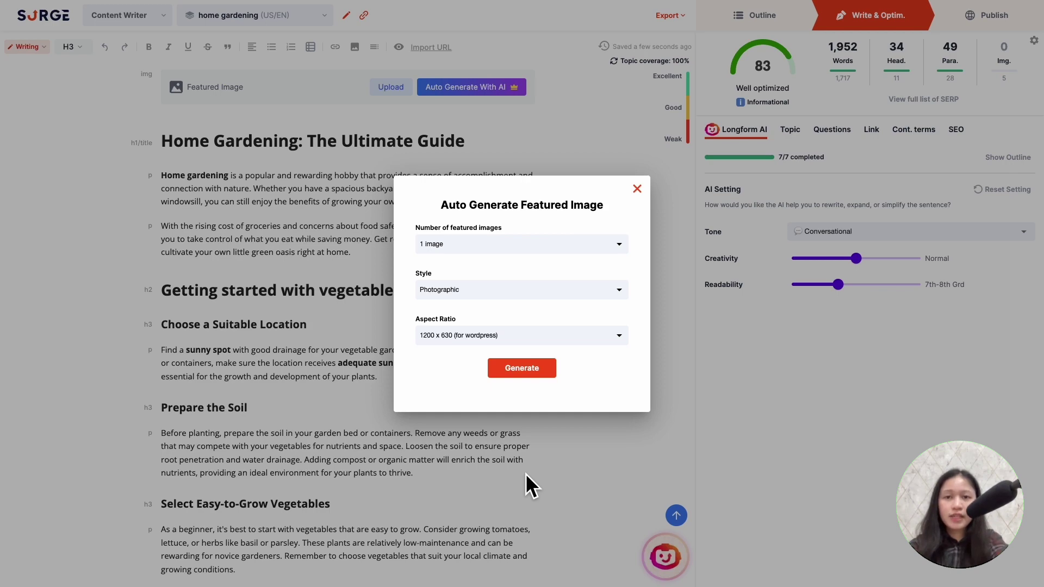
{"action": "left_click", "coordinate": [533, 372]}
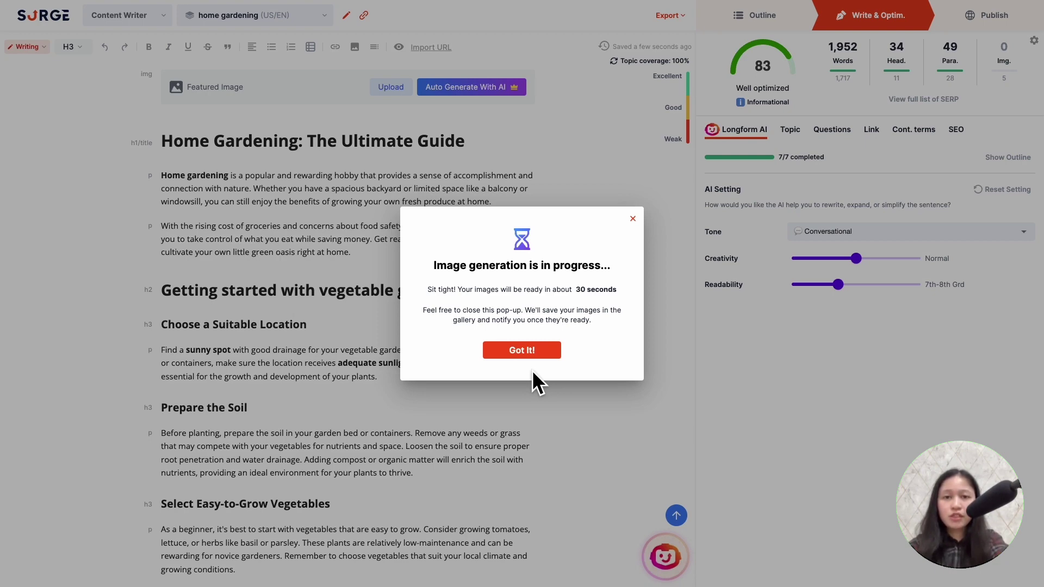
Set the AI-generated pink flower photo from the AI Gallery as the featured image.
{"action": "left_click", "coordinate": [525, 352]}
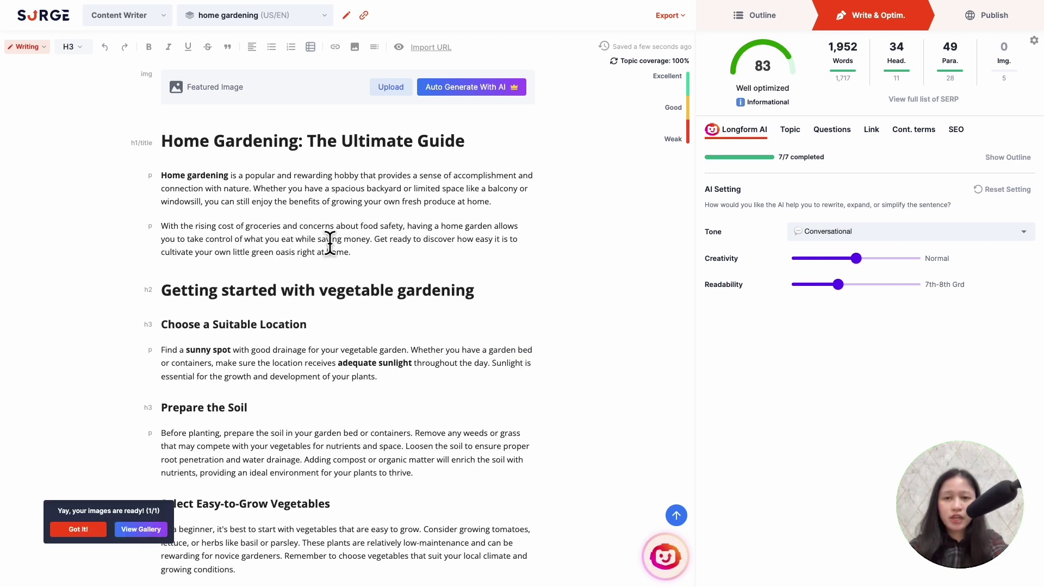
{"action": "left_click", "coordinate": [360, 51]}
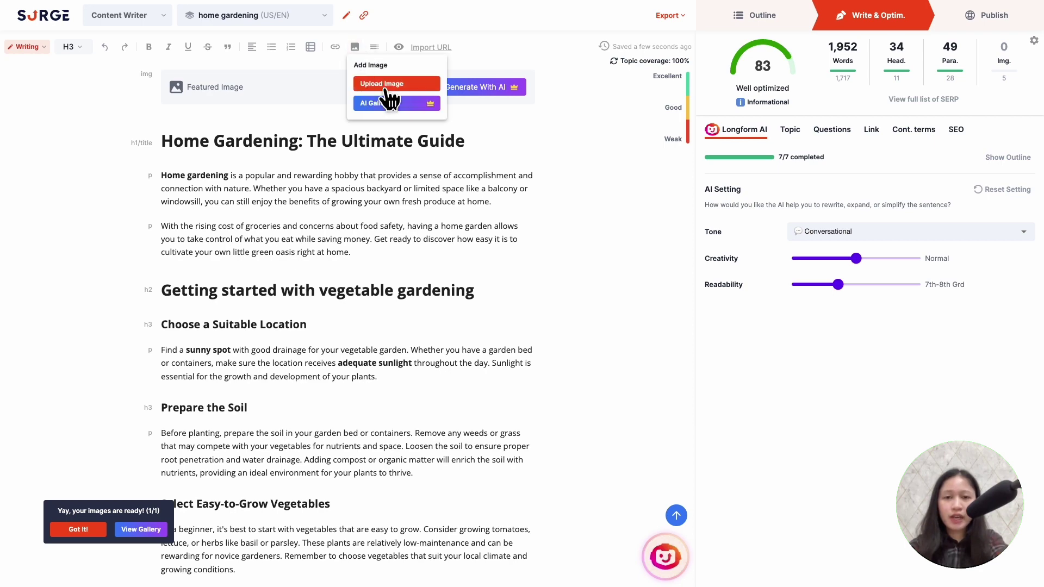
{"action": "left_click", "coordinate": [401, 110]}
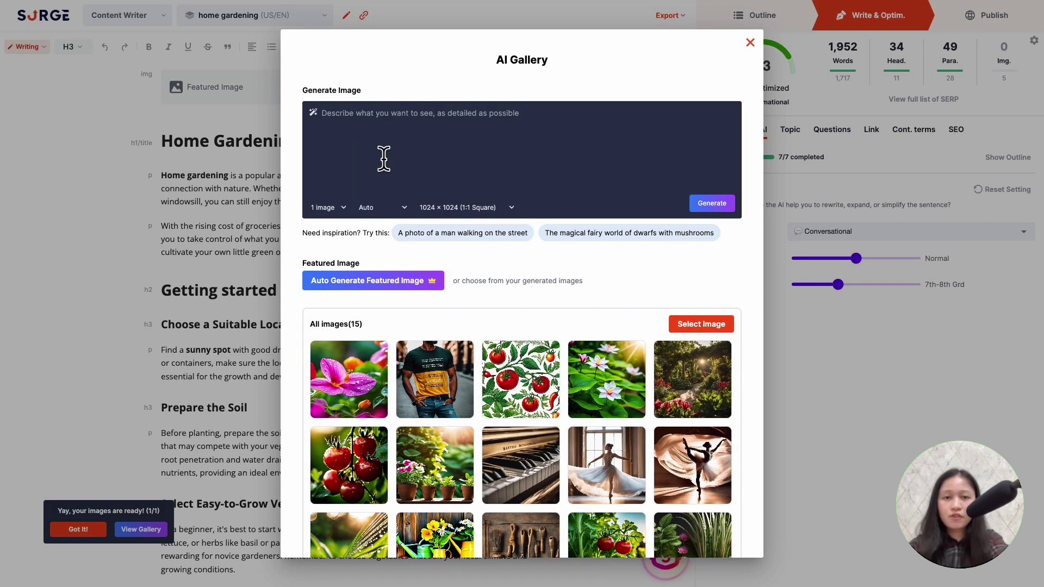
{"action": "mouse_move", "coordinate": [349, 379]}
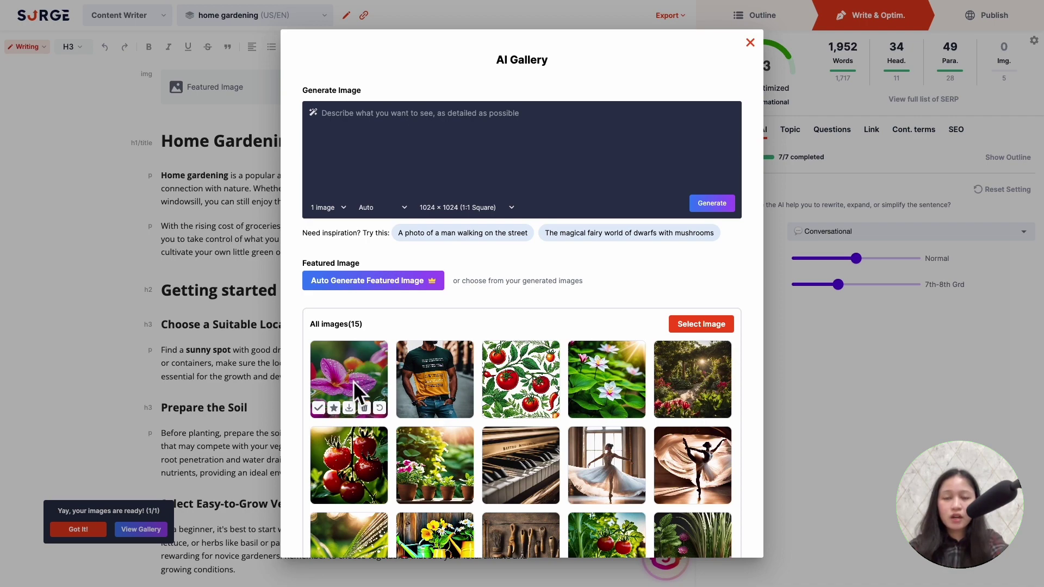
{"action": "left_click", "coordinate": [334, 408]}
{"action": "left_click", "coordinate": [255, 311]}
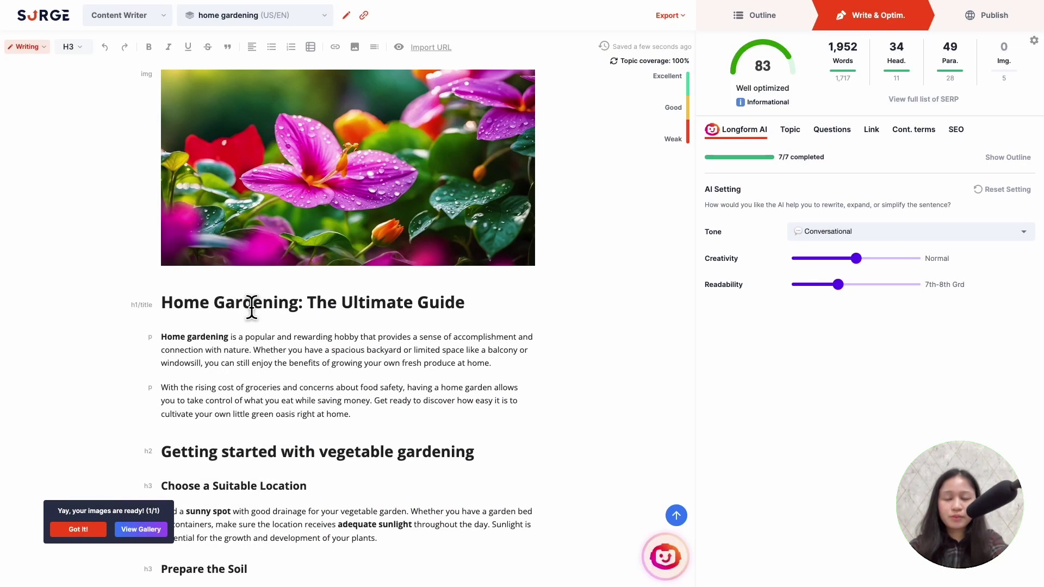
{"action": "scroll", "coordinate": [212, 250], "scroll_direction": "down", "scroll_amount": 5}
{"action": "scroll", "coordinate": [212, 196], "scroll_direction": "down", "scroll_amount": 1}
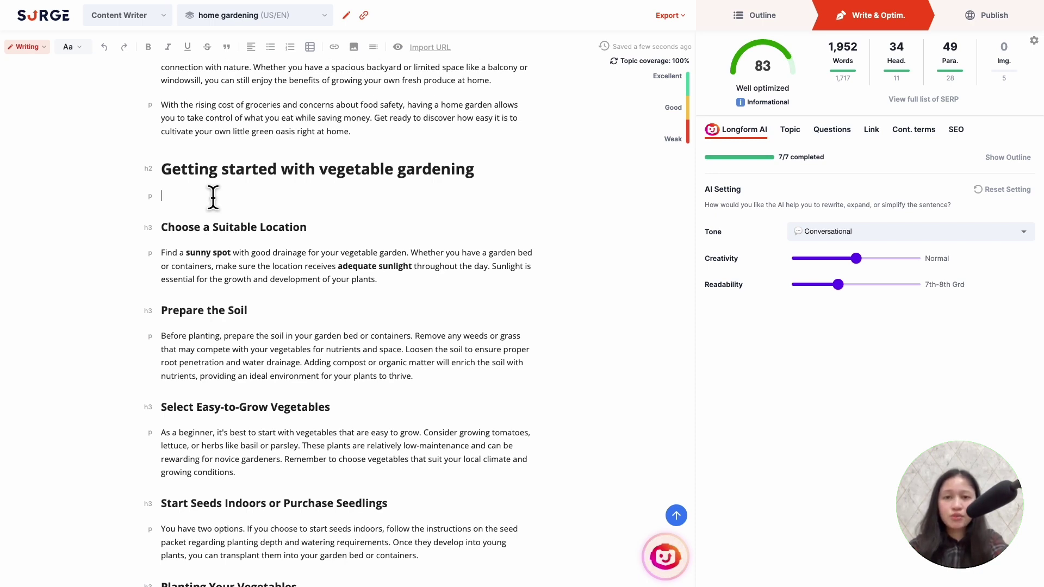
Add a blank paragraph under 'Getting started with vegetable gardening', dismissing the AI command box.
{"action": "key", "text": "space"}
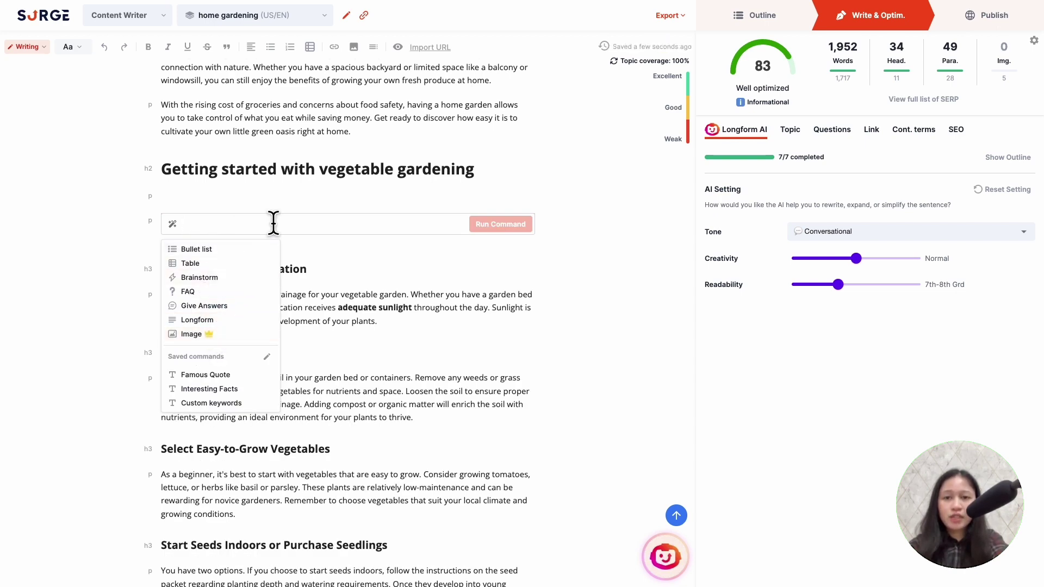
{"action": "left_click", "coordinate": [275, 202]}
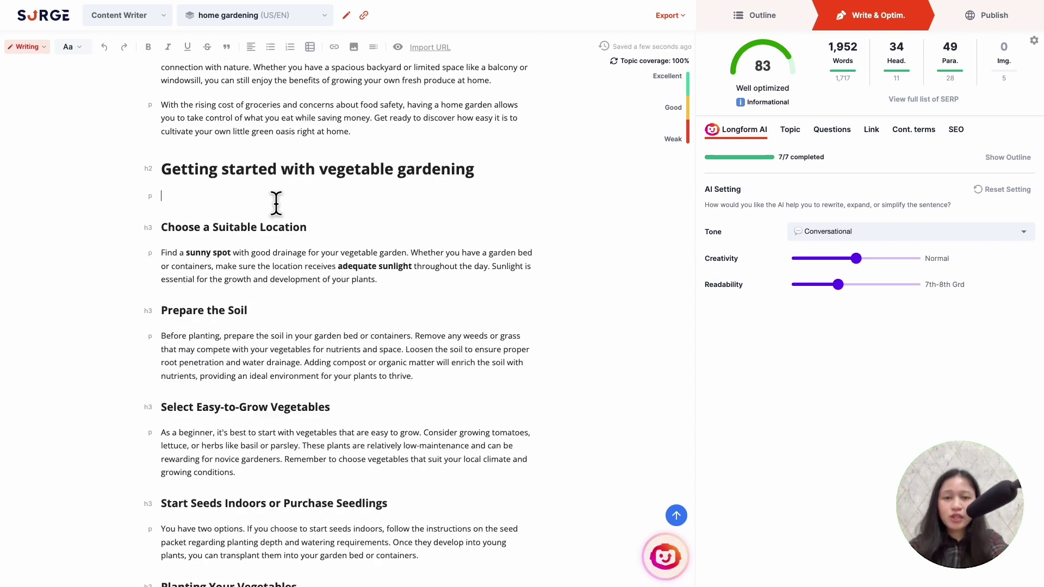
{"action": "left_click", "coordinate": [360, 49]}
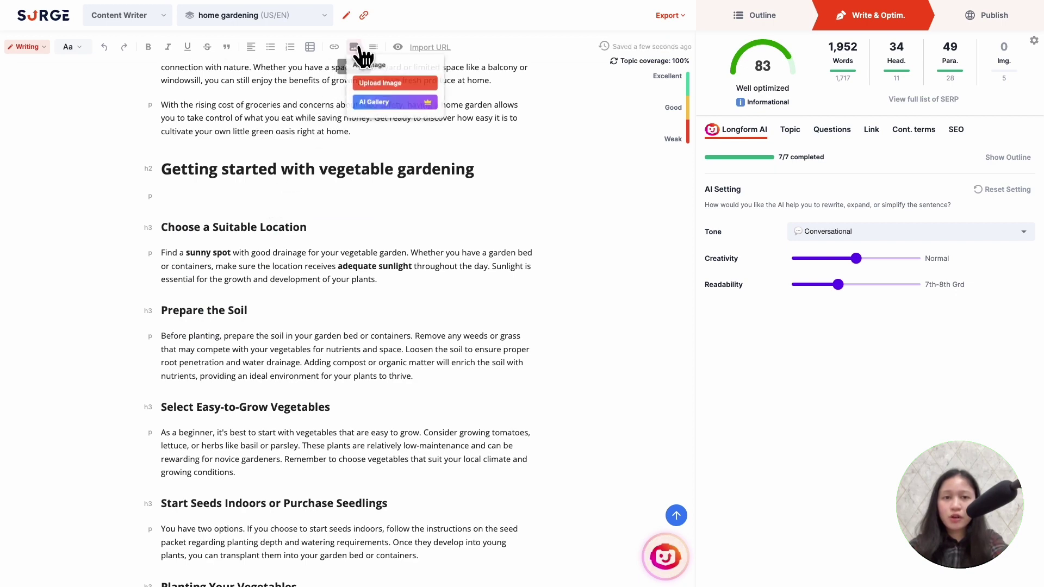
Generate one Photographic 1024 × 1024 vegetable garden image in the AI Gallery.
{"action": "left_click", "coordinate": [390, 102]}
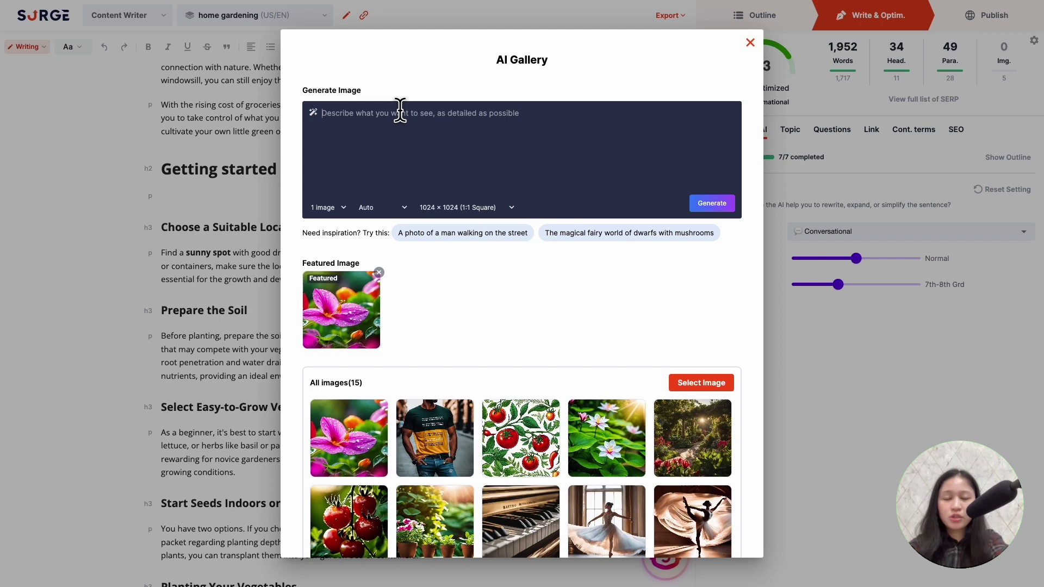
{"action": "type", "text": "Vege"}
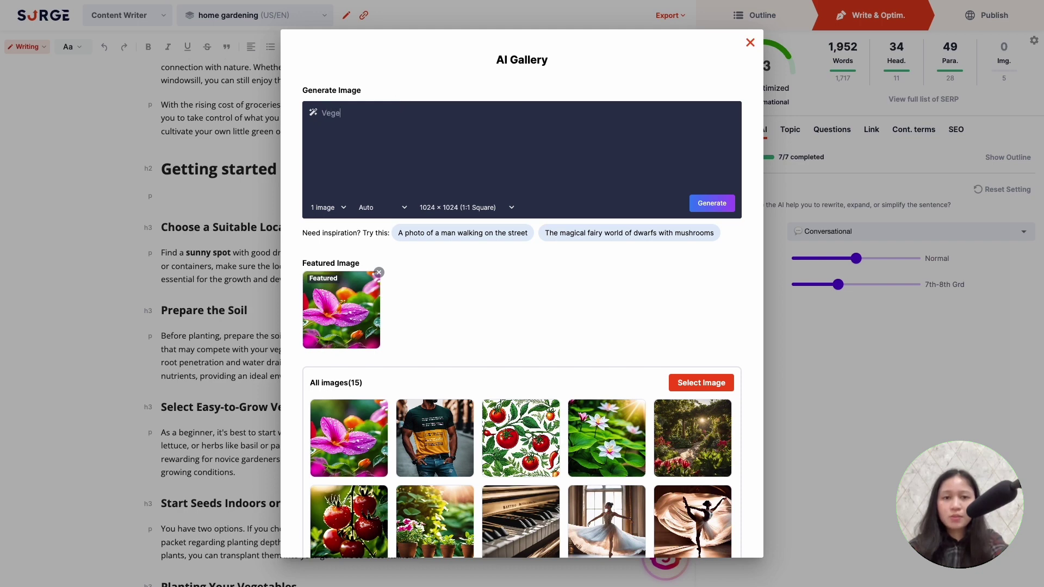
{"action": "type", "text": "table garden"}
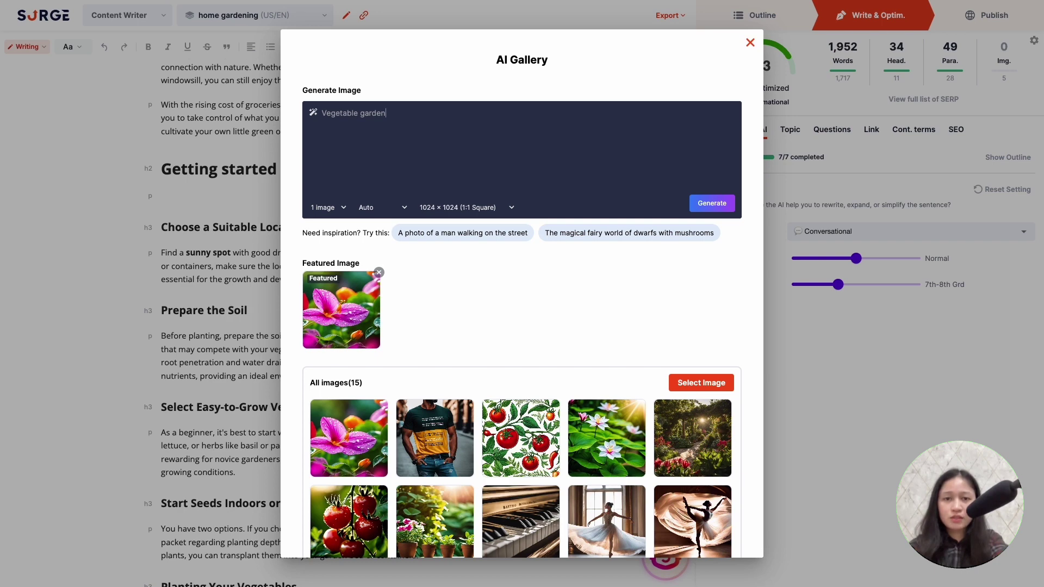
{"action": "left_click", "coordinate": [346, 211]}
{"action": "left_click", "coordinate": [346, 211]}
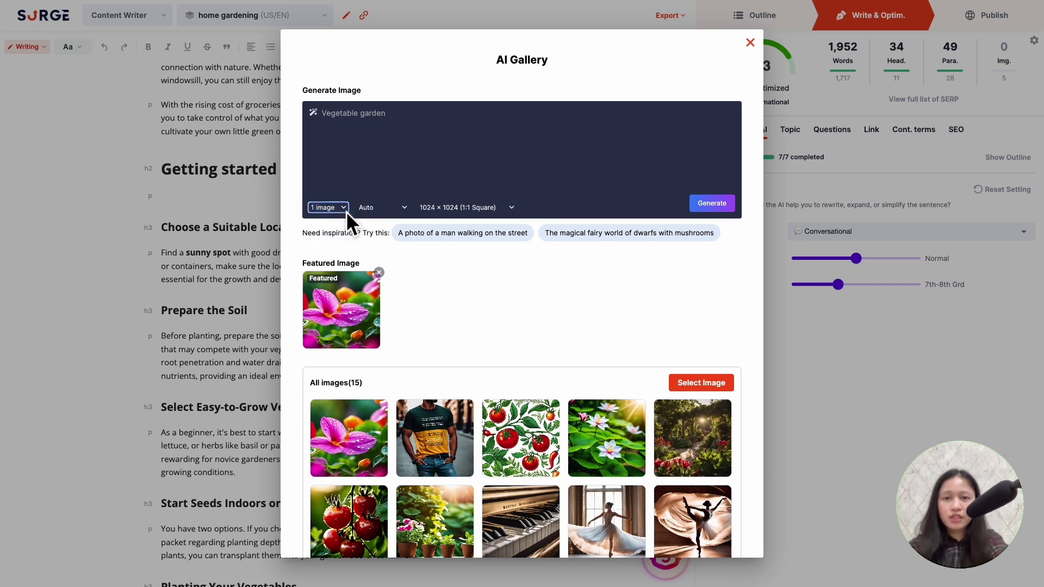
{"action": "left_click", "coordinate": [392, 214]}
{"action": "left_click", "coordinate": [398, 221]}
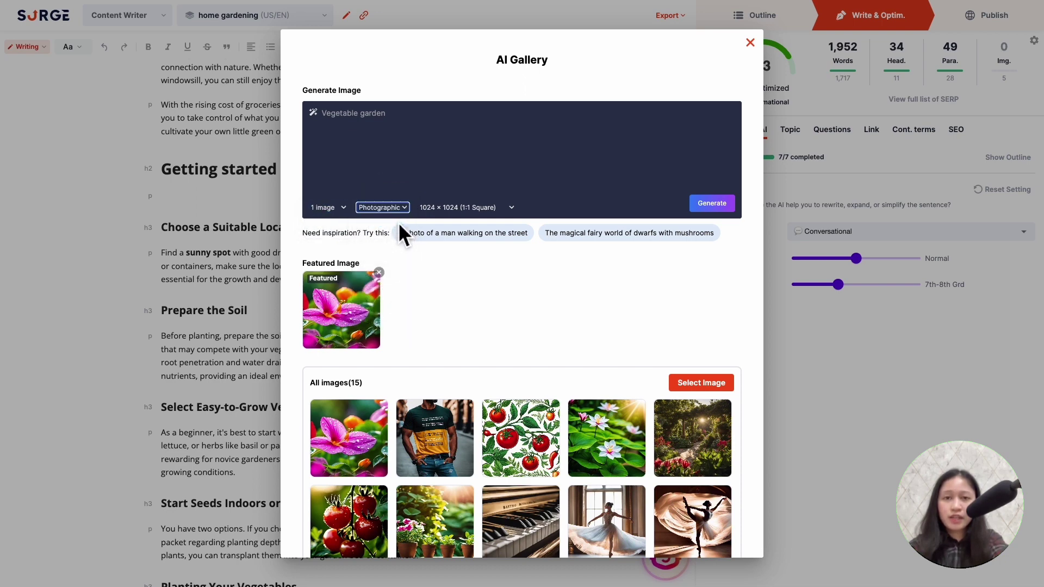
{"action": "left_click", "coordinate": [466, 211]}
{"action": "left_click", "coordinate": [466, 211]}
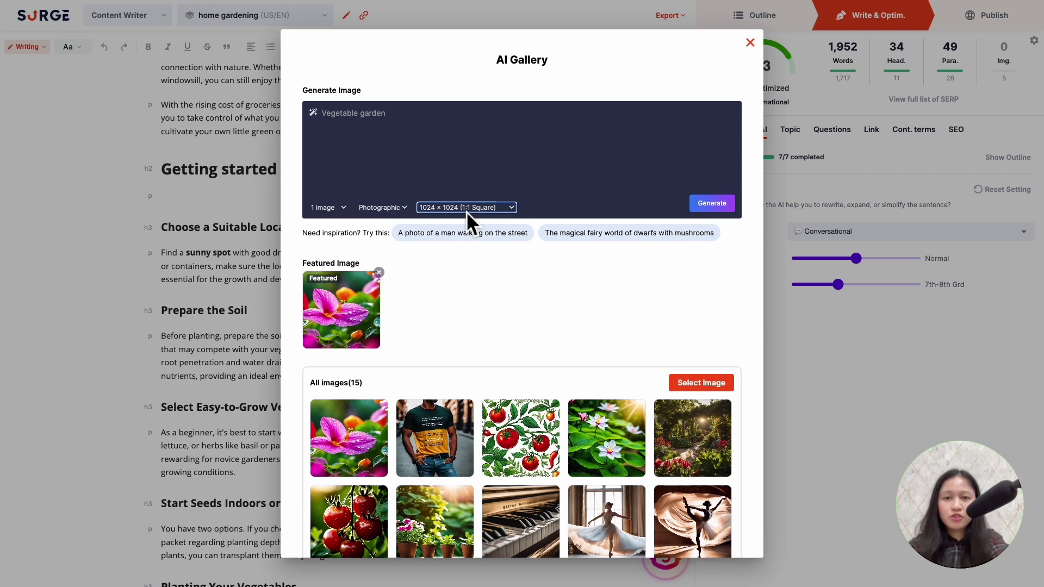
{"action": "left_click", "coordinate": [531, 210]}
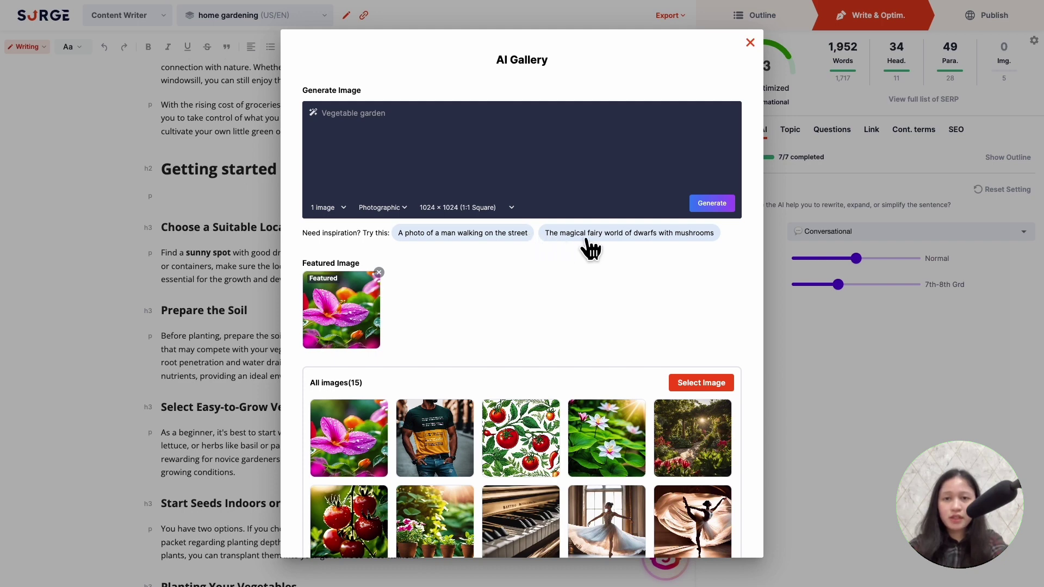
{"action": "left_click", "coordinate": [712, 206]}
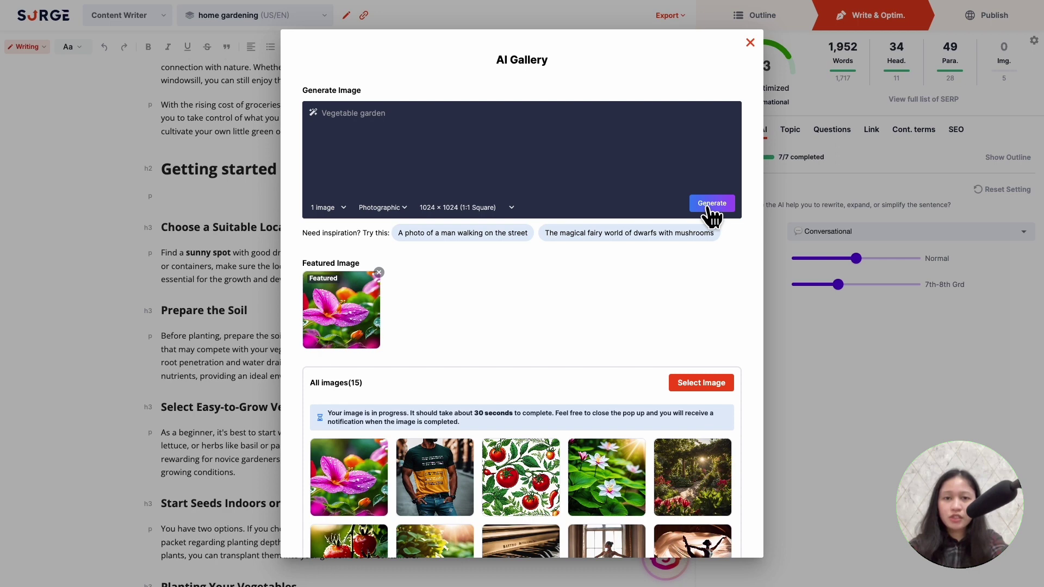
{"action": "left_click", "coordinate": [749, 42]}
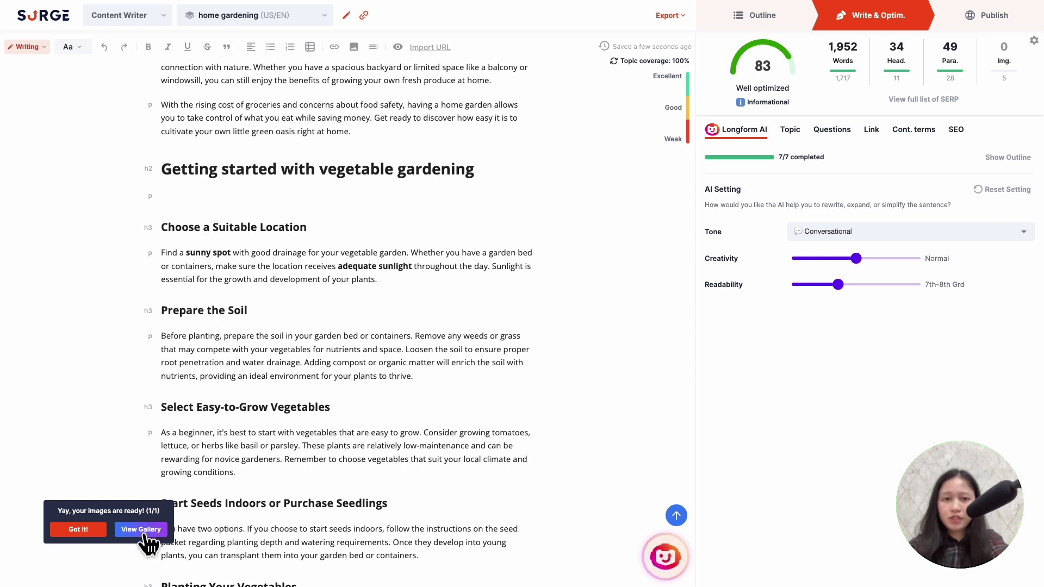
Insert the hand-and-plant, pink-flower and tomato gallery images under the vegetable gardening heading.
{"action": "left_click", "coordinate": [354, 47]}
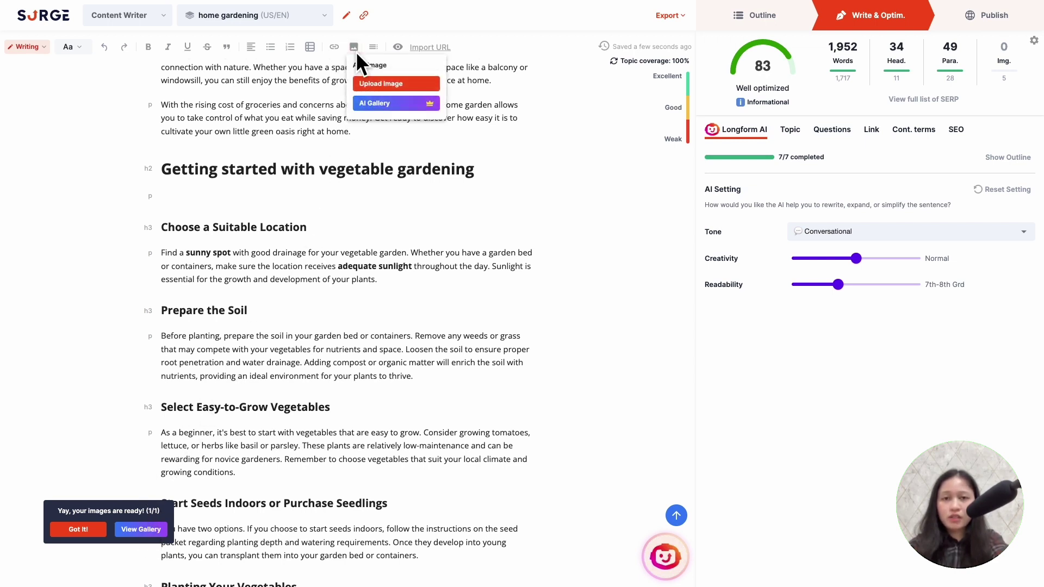
{"action": "left_click", "coordinate": [386, 102]}
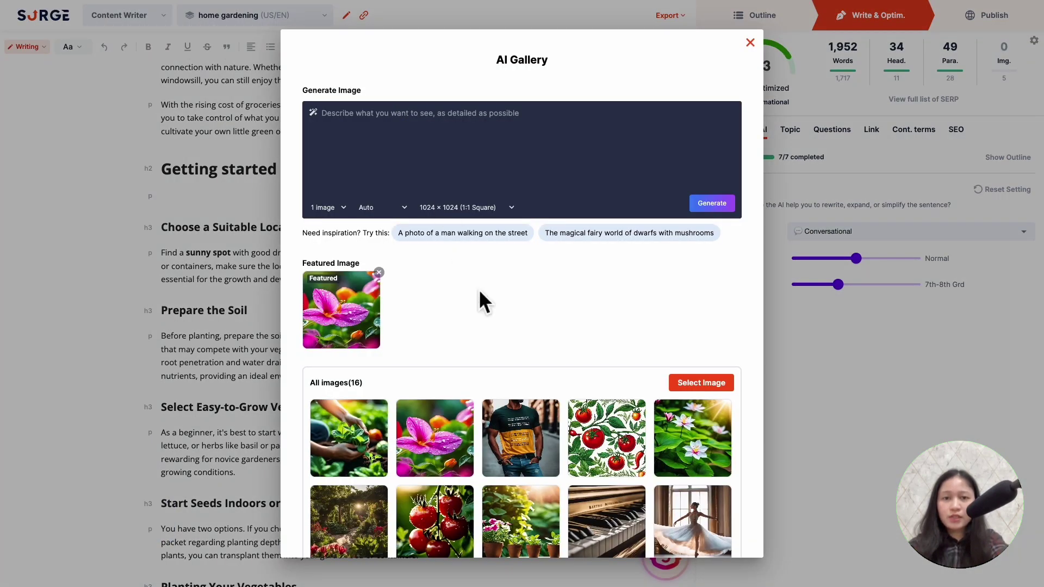
{"action": "scroll", "coordinate": [518, 375], "scroll_direction": "down", "scroll_amount": 3}
{"action": "scroll", "coordinate": [517, 375], "scroll_direction": "down", "scroll_amount": 2}
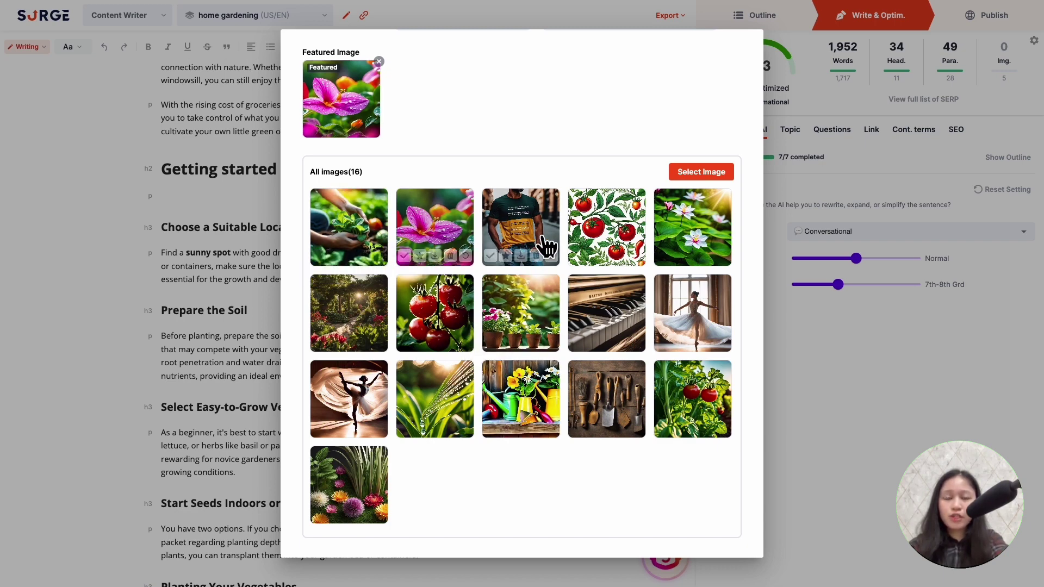
{"action": "left_click", "coordinate": [699, 172]}
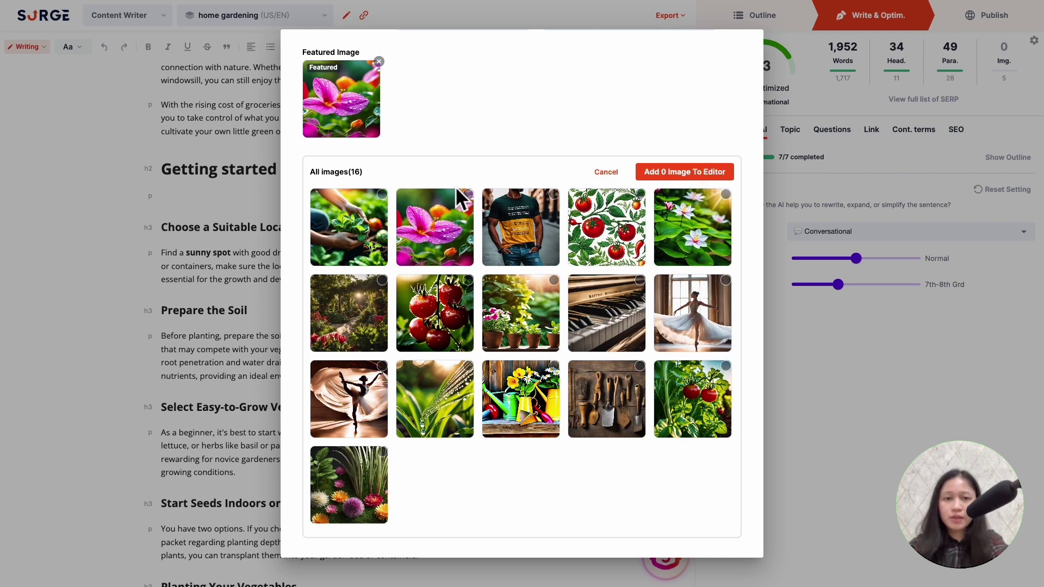
{"action": "left_click", "coordinate": [381, 195]}
{"action": "left_click", "coordinate": [466, 196]}
{"action": "left_click", "coordinate": [676, 173]}
{"action": "scroll", "coordinate": [572, 320], "scroll_direction": "down", "scroll_amount": 3}
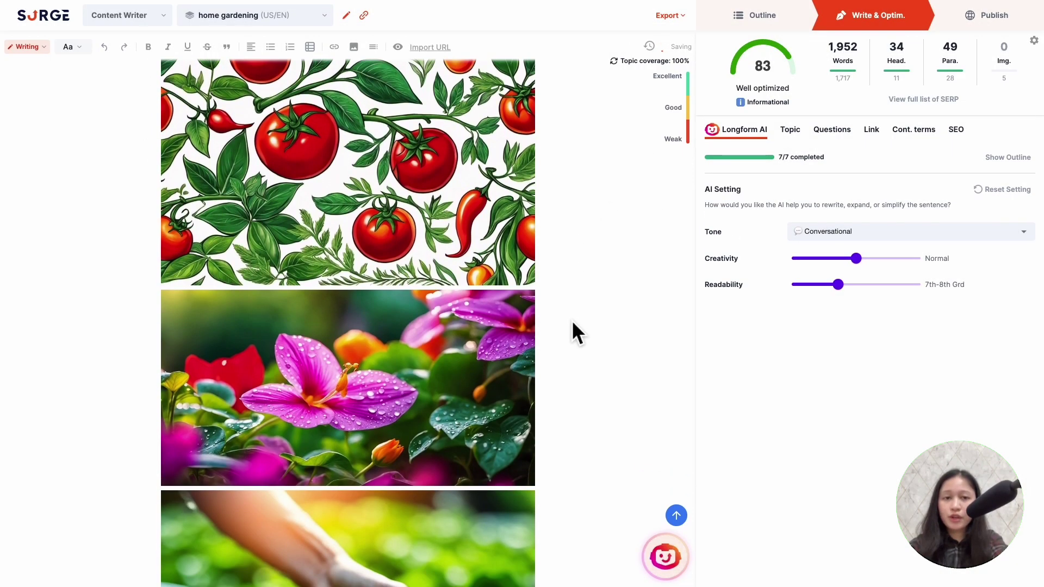
{"action": "scroll", "coordinate": [572, 319], "scroll_direction": "down", "scroll_amount": 2}
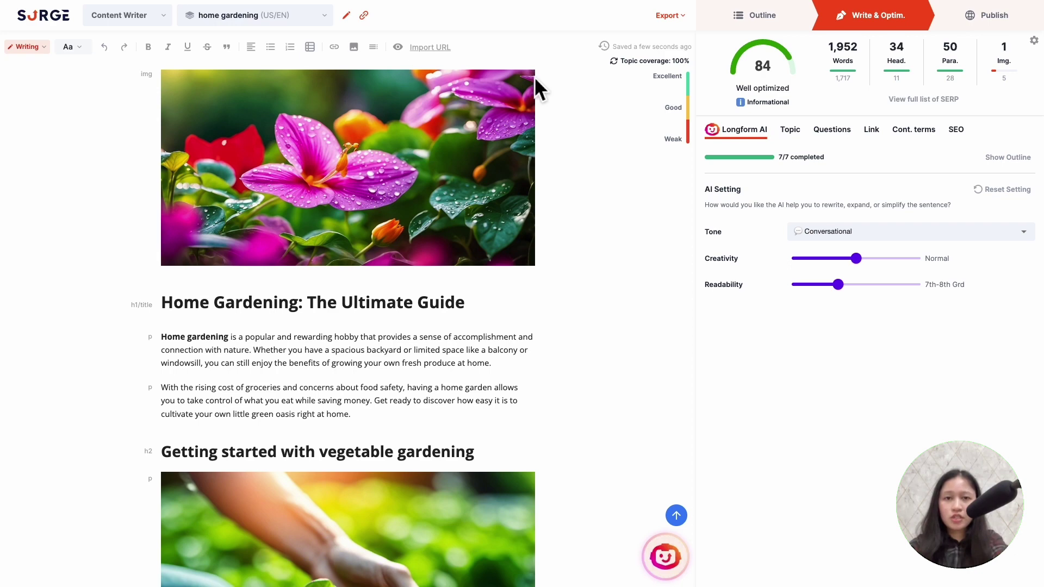
{"action": "mouse_move", "coordinate": [347, 168]}
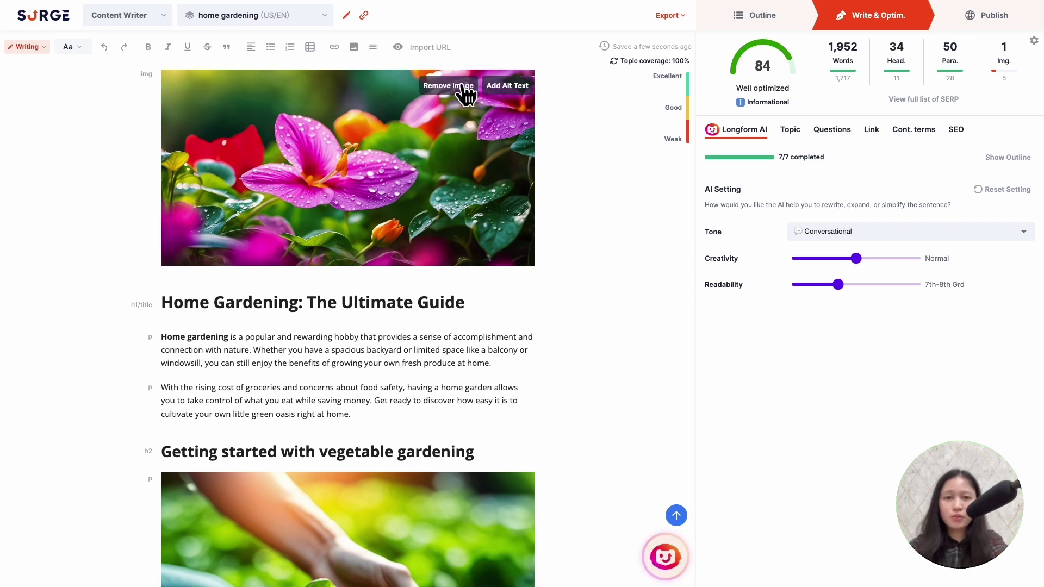
Remove the featured pink-flower image and delete the hand-and-plant photo under the heading.
{"action": "left_click", "coordinate": [462, 88]}
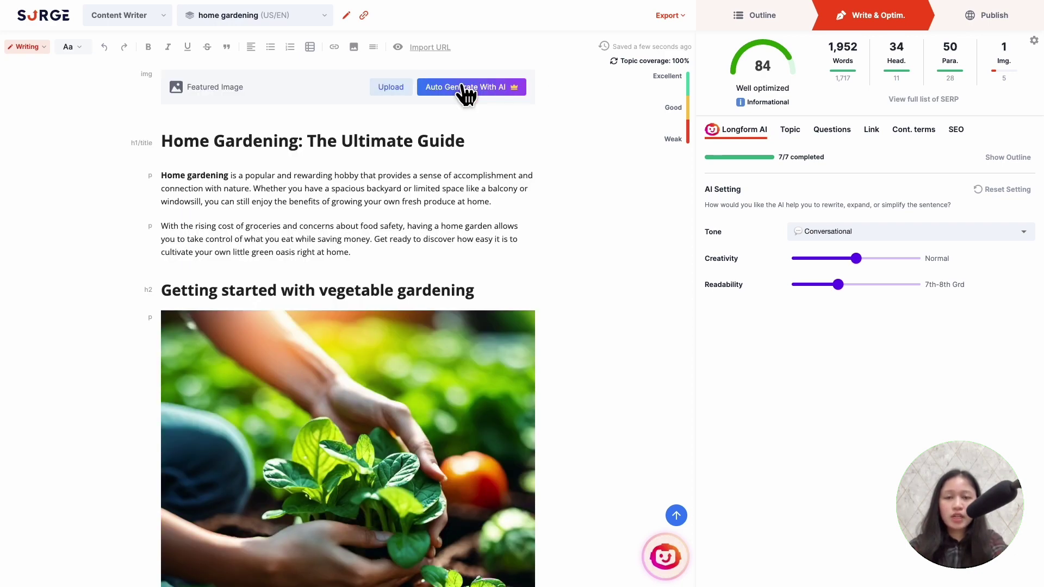
{"action": "scroll", "coordinate": [459, 226], "scroll_direction": "down", "scroll_amount": 3}
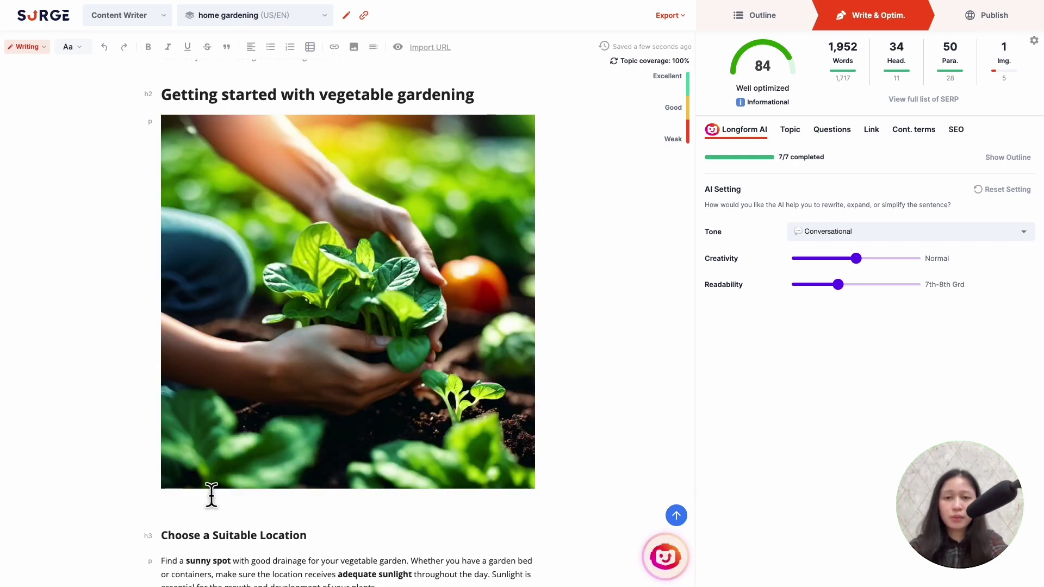
{"action": "key", "text": "BackSpace"}
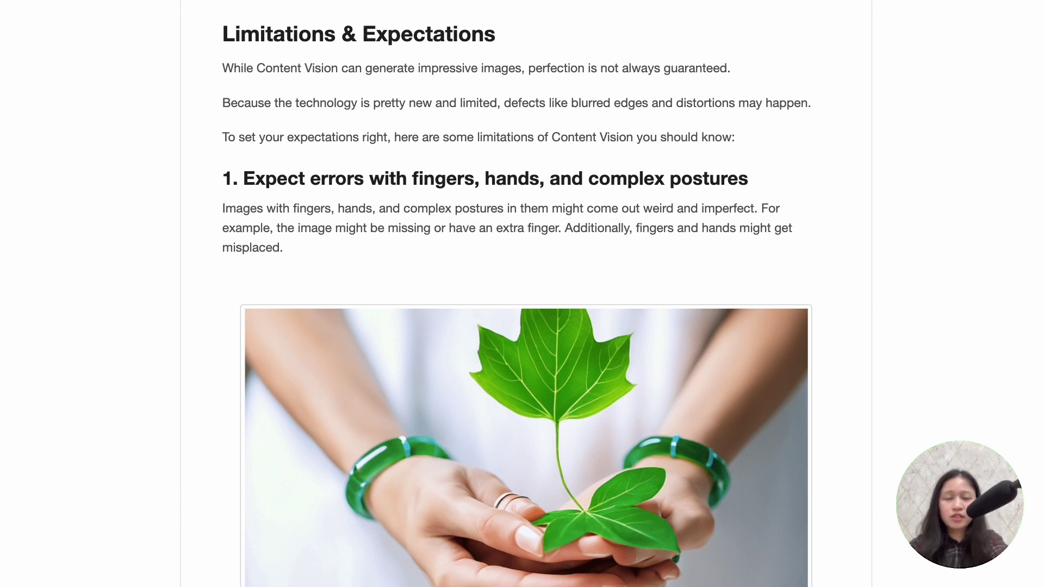
{"action": "scroll", "coordinate": [522, 293], "scroll_direction": "down", "scroll_amount": 3}
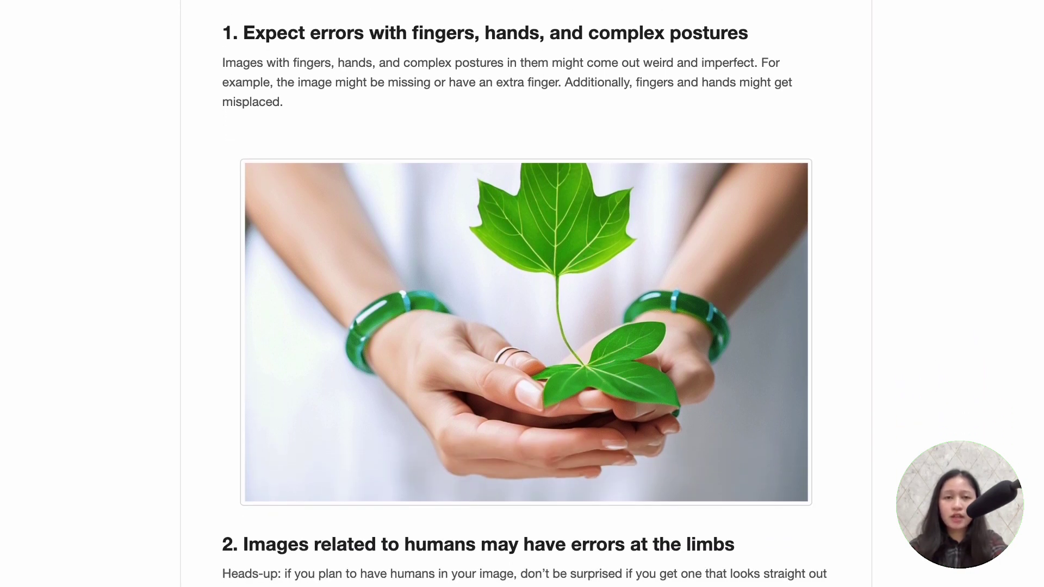
{"action": "scroll", "coordinate": [522, 293], "scroll_direction": "down", "scroll_amount": 5}
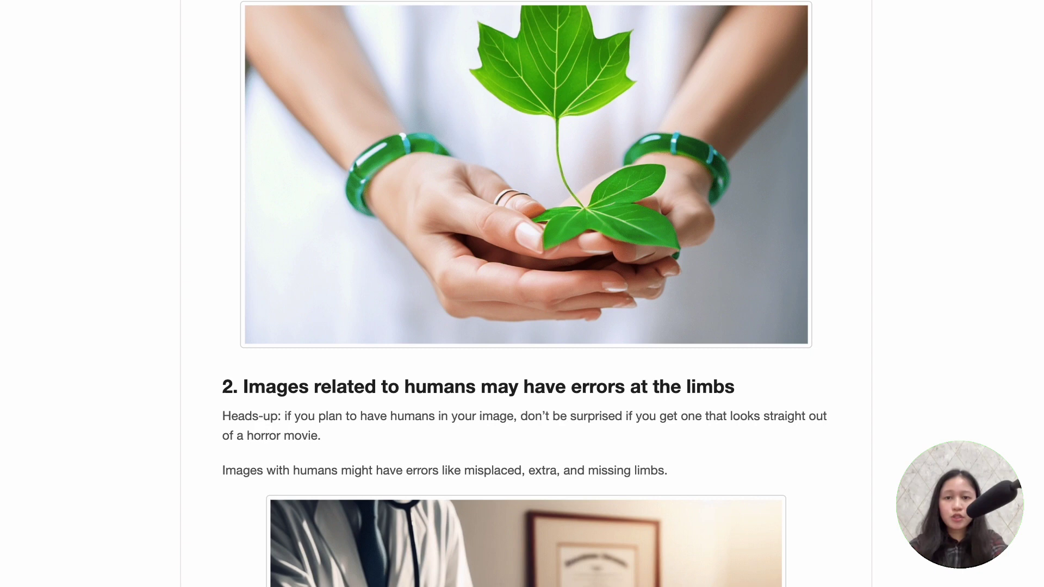
{"action": "scroll", "coordinate": [523, 293], "scroll_direction": "down", "scroll_amount": 3}
{"action": "scroll", "coordinate": [523, 294], "scroll_direction": "down", "scroll_amount": 2}
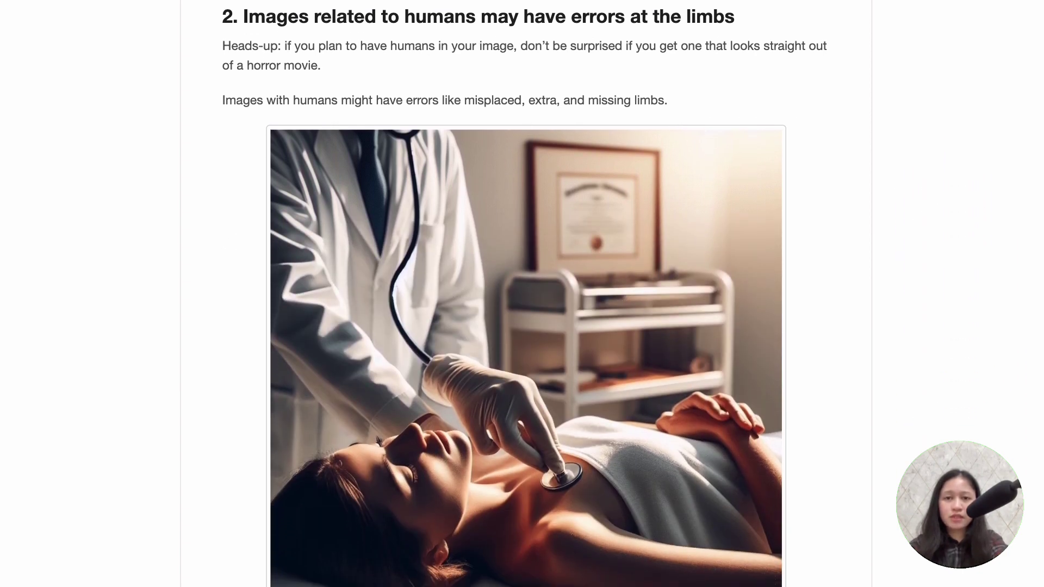
{"action": "scroll", "coordinate": [522, 294], "scroll_direction": "down", "scroll_amount": 2}
{"action": "scroll", "coordinate": [521, 293], "scroll_direction": "down", "scroll_amount": 3}
{"action": "scroll", "coordinate": [522, 293], "scroll_direction": "down", "scroll_amount": 3}
{"action": "scroll", "coordinate": [522, 294], "scroll_direction": "down", "scroll_amount": 2}
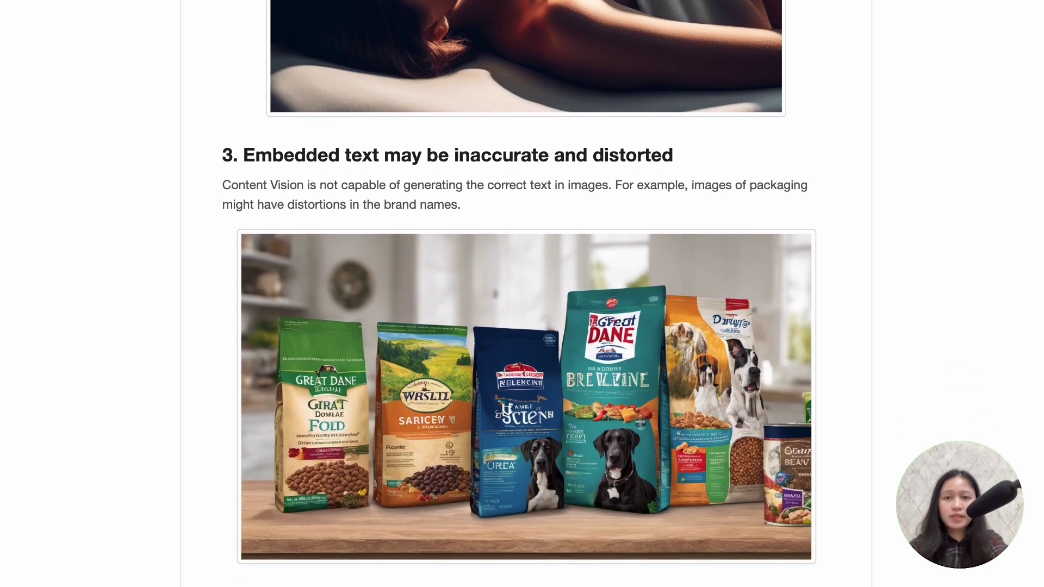
{"action": "scroll", "coordinate": [522, 294], "scroll_direction": "down", "scroll_amount": 1}
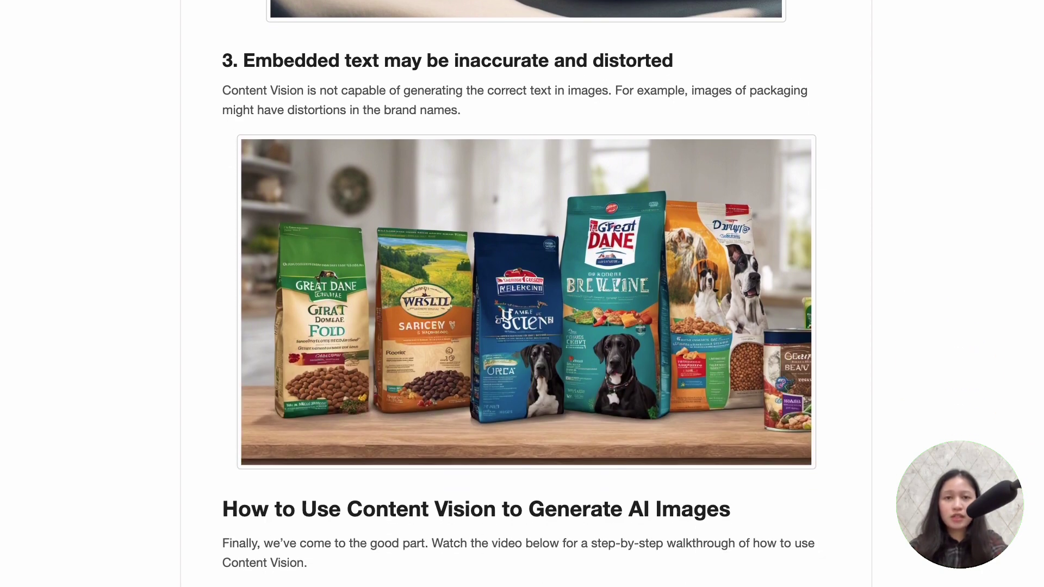